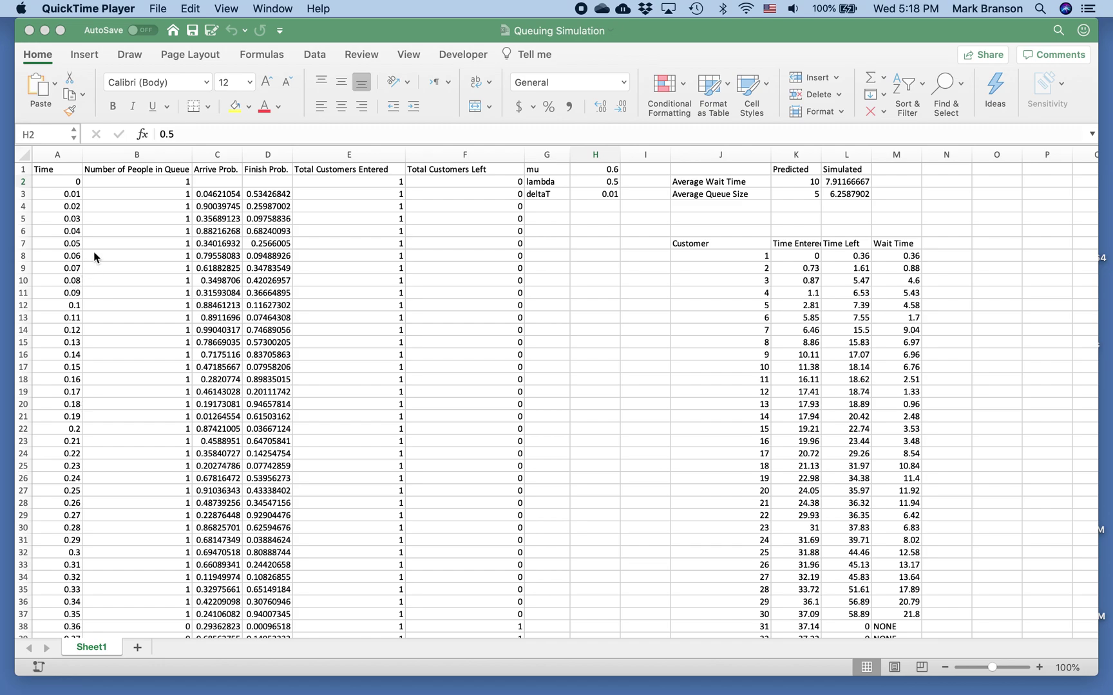
Select the second branch (D3 < $H$2*$H$3, subtract one) of B3's queue-count IF formula.
{"action": "left_click", "coordinate": [164, 183]}
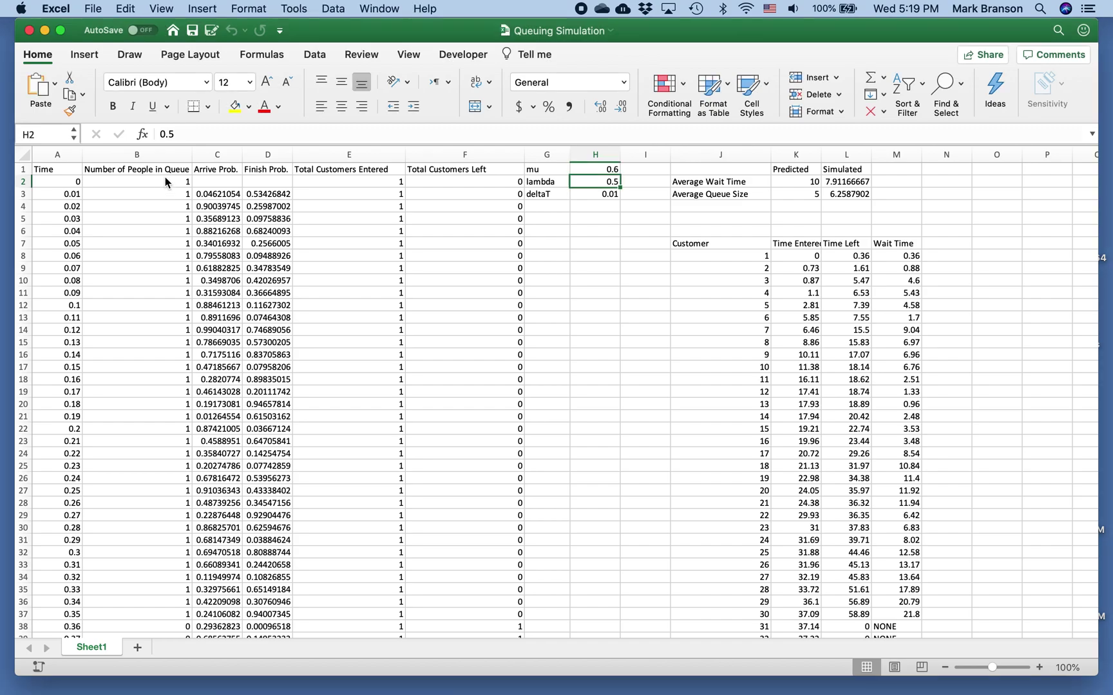
{"action": "left_click", "coordinate": [169, 180]}
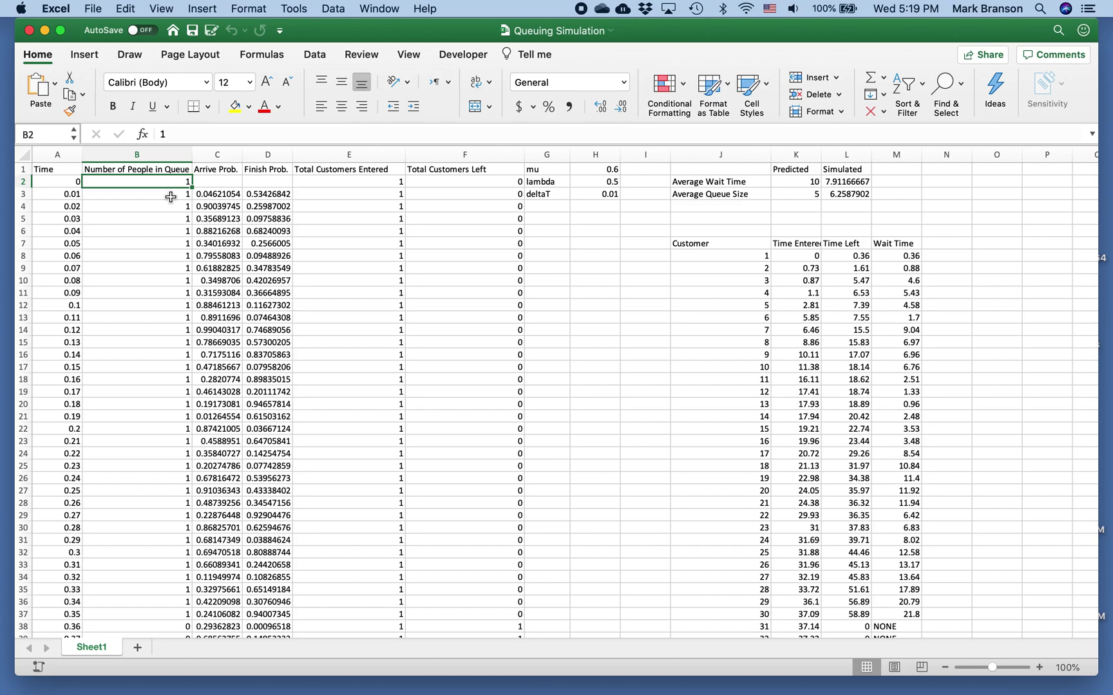
{"action": "left_click", "coordinate": [171, 197]}
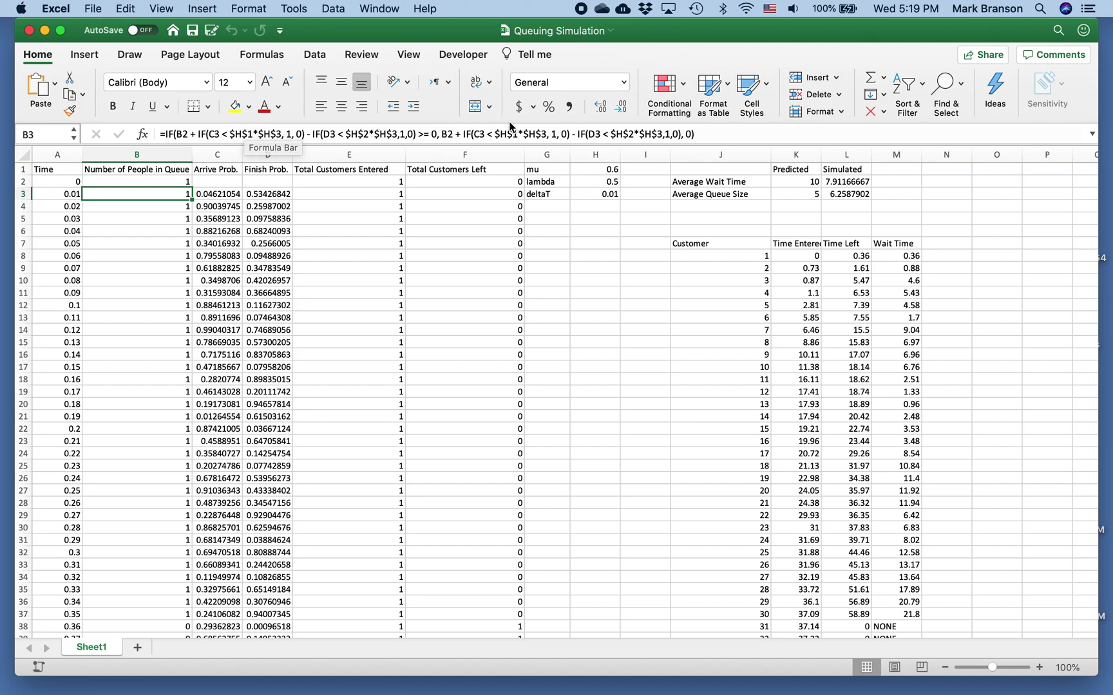
{"action": "left_click_drag", "start_coordinate": [440, 134], "coordinate": [680, 139]}
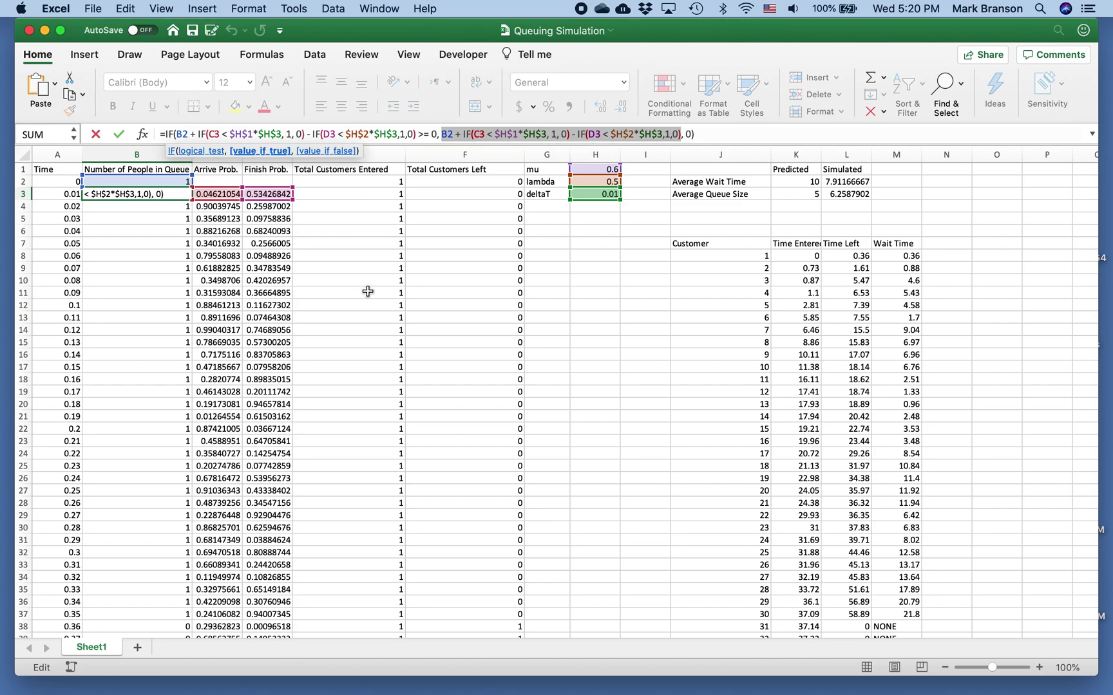
{"action": "key", "text": "Return"}
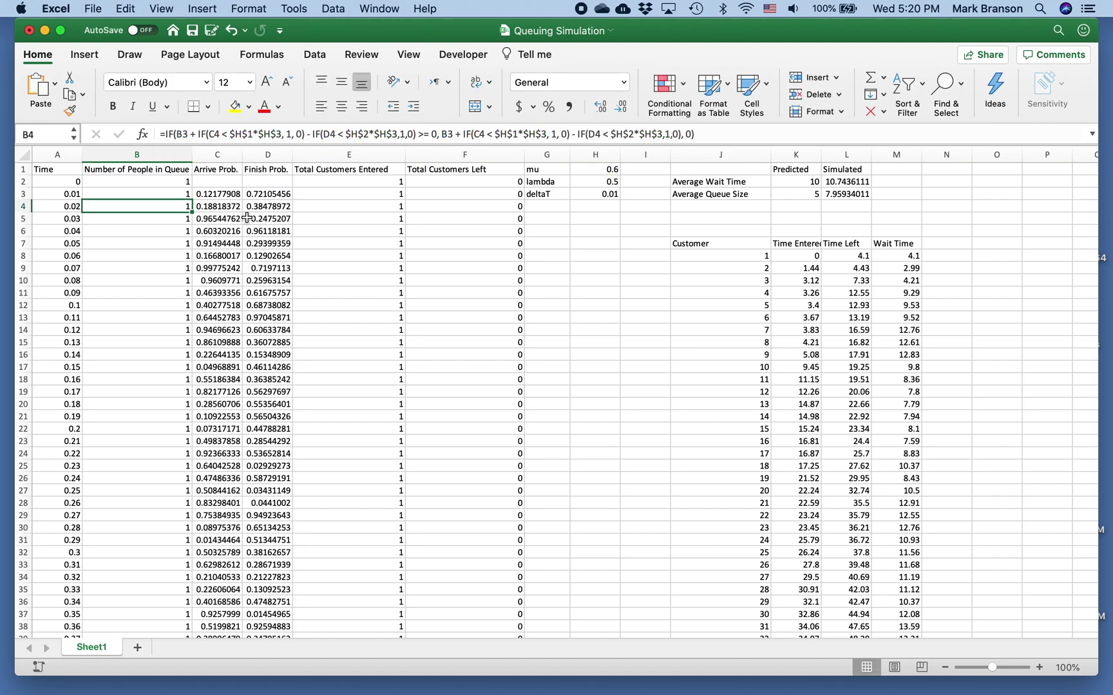
{"action": "left_click", "coordinate": [223, 194]}
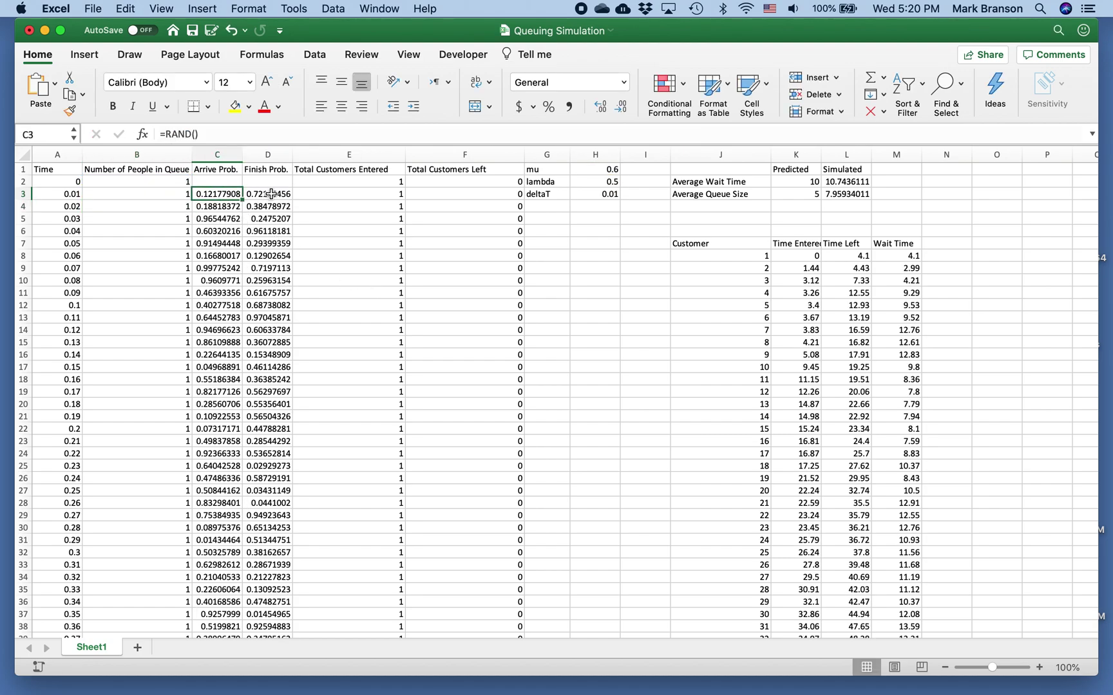
{"action": "left_click", "coordinate": [270, 193]}
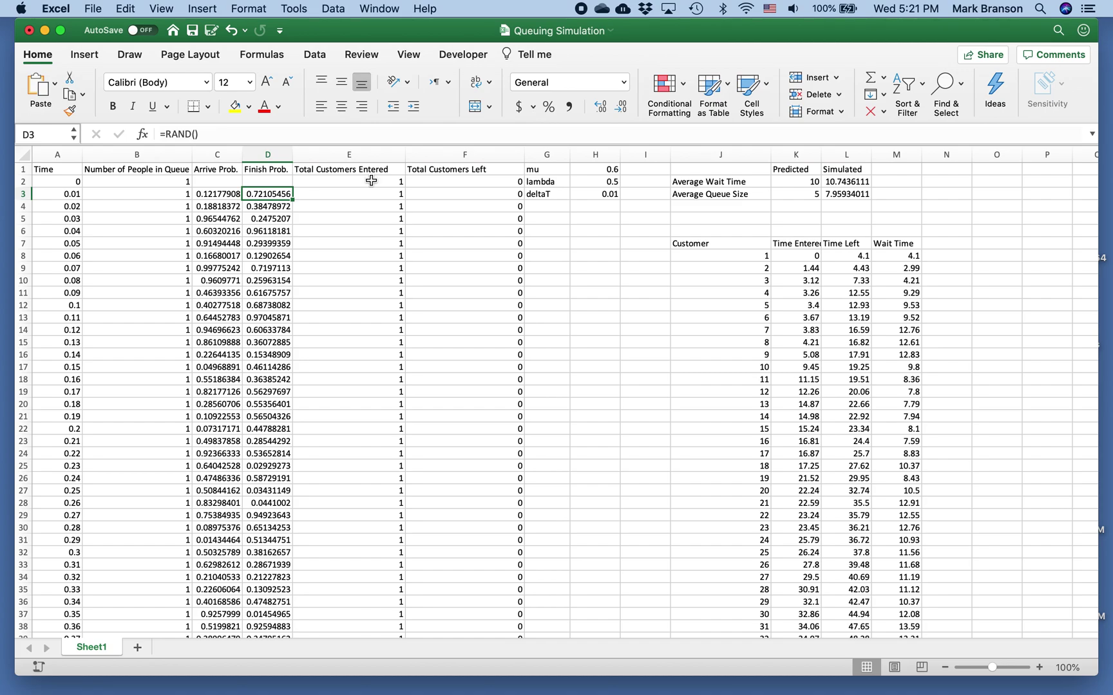
{"action": "left_click", "coordinate": [368, 180]}
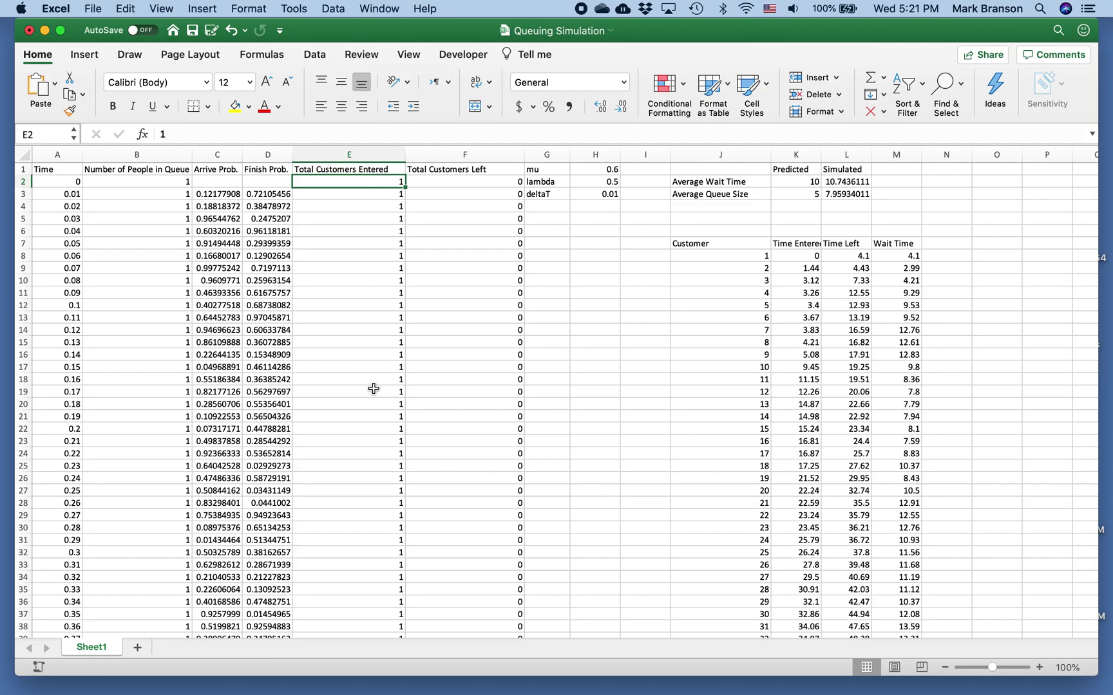
{"action": "scroll", "coordinate": [373, 389], "scroll_direction": "down", "scroll_amount": 6}
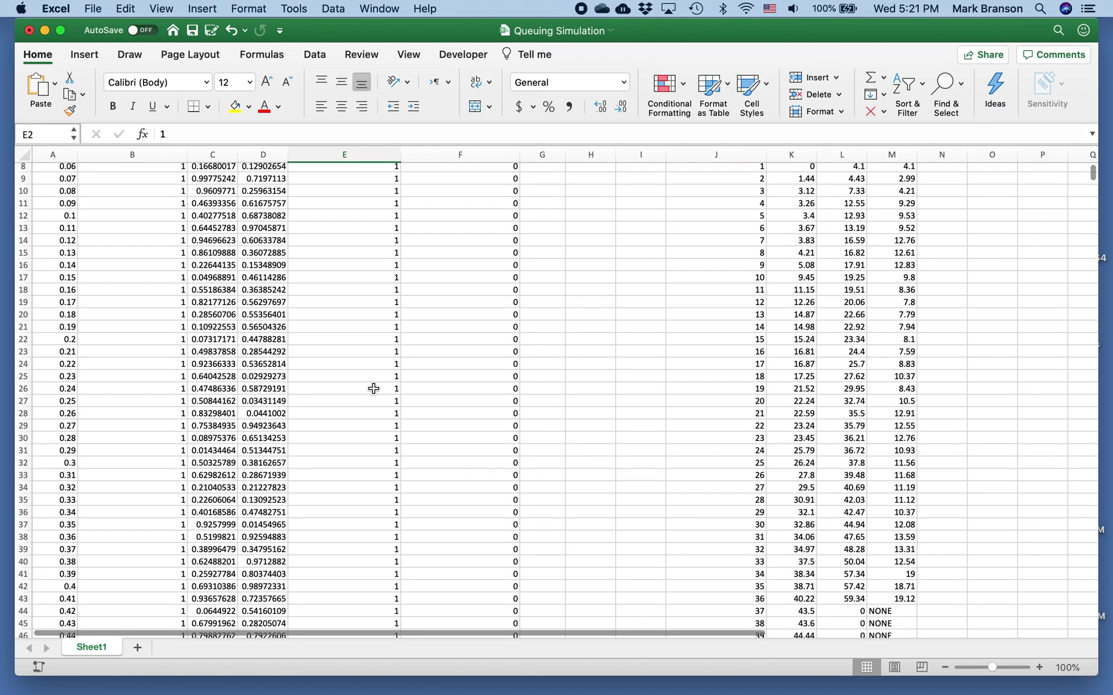
{"action": "scroll", "coordinate": [373, 388], "scroll_direction": "down", "scroll_amount": 15}
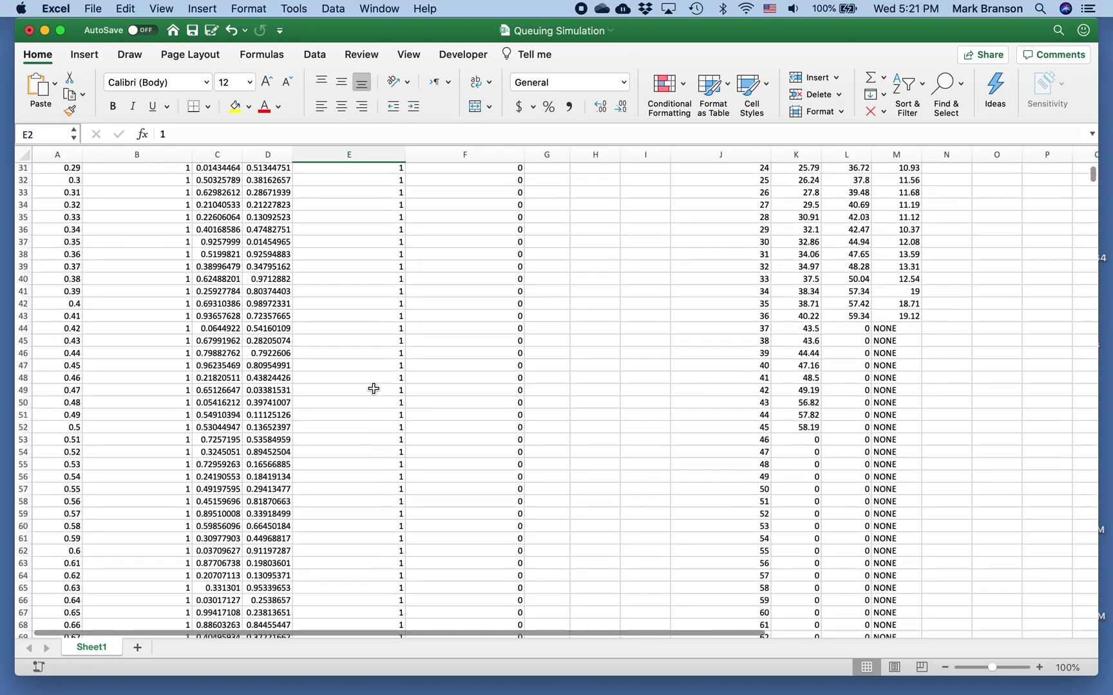
{"action": "scroll", "coordinate": [374, 388], "scroll_direction": "down", "scroll_amount": 15}
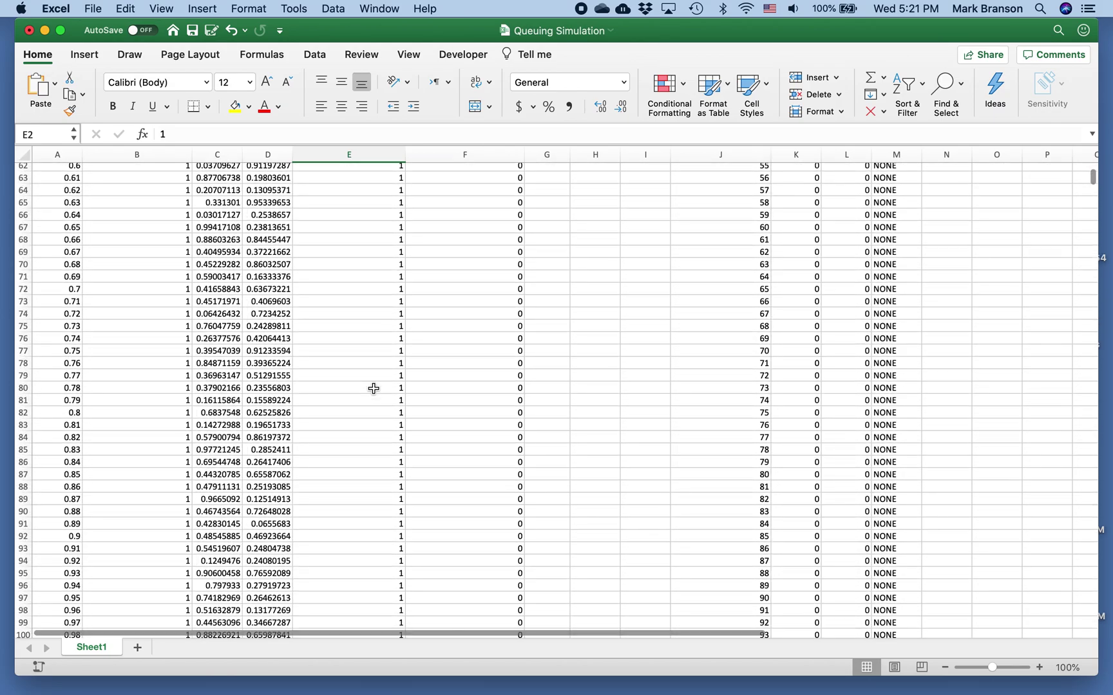
{"action": "scroll", "coordinate": [373, 388], "scroll_direction": "down", "scroll_amount": 20}
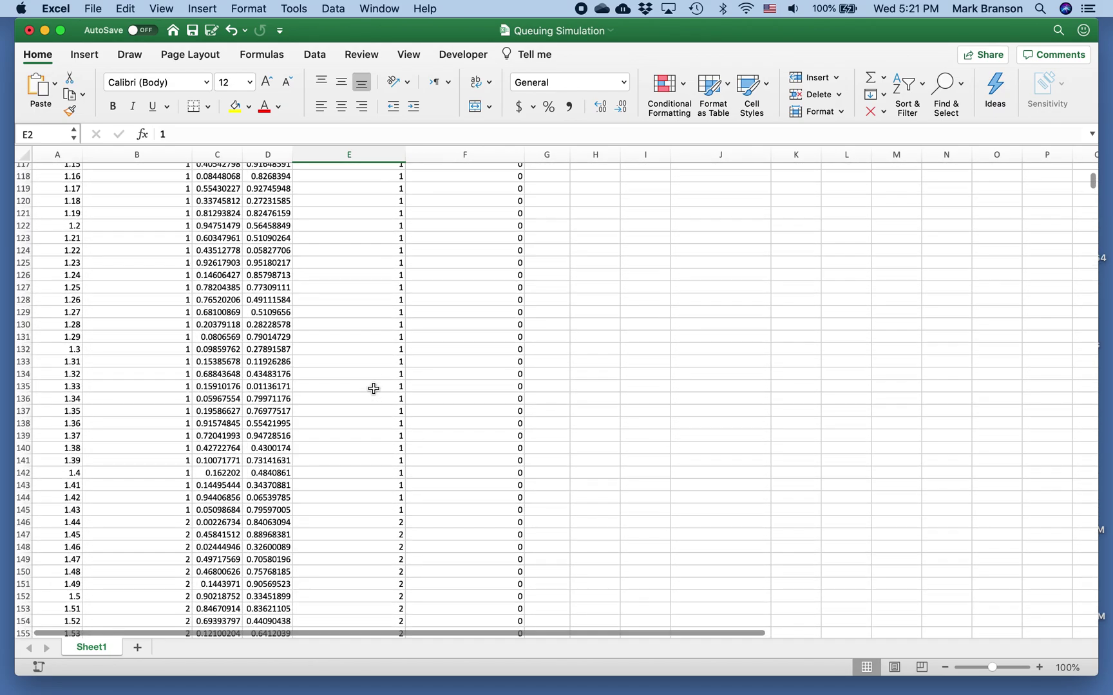
{"action": "scroll", "coordinate": [374, 388], "scroll_direction": "up", "scroll_amount": 12}
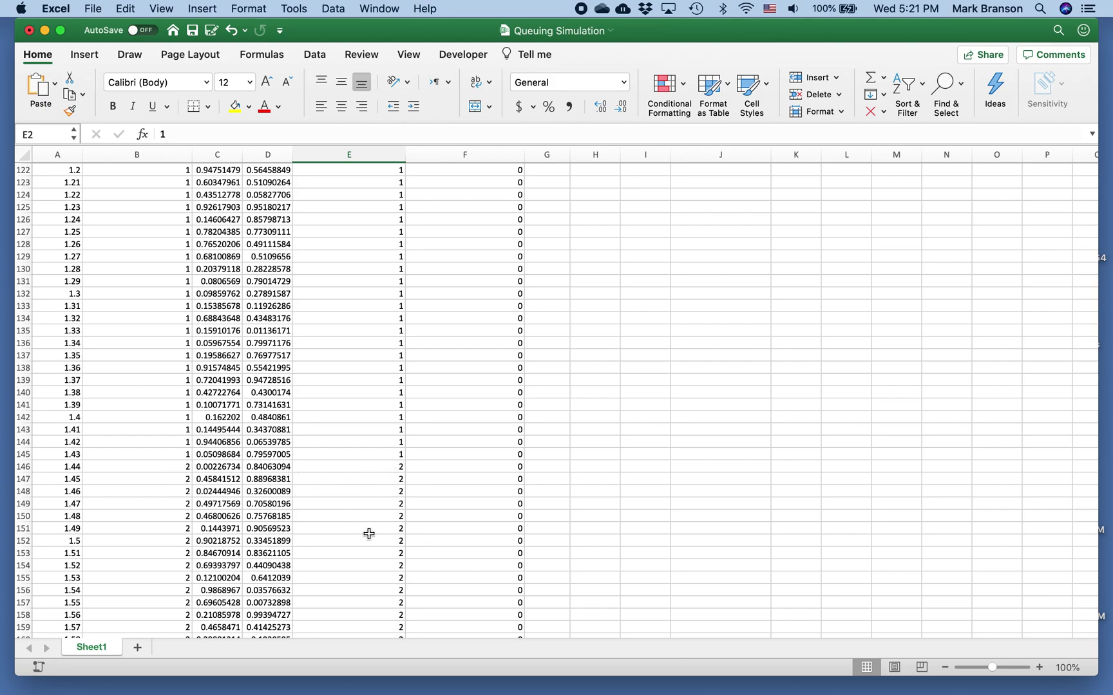
{"action": "scroll", "coordinate": [369, 534], "scroll_direction": "down", "scroll_amount": 20}
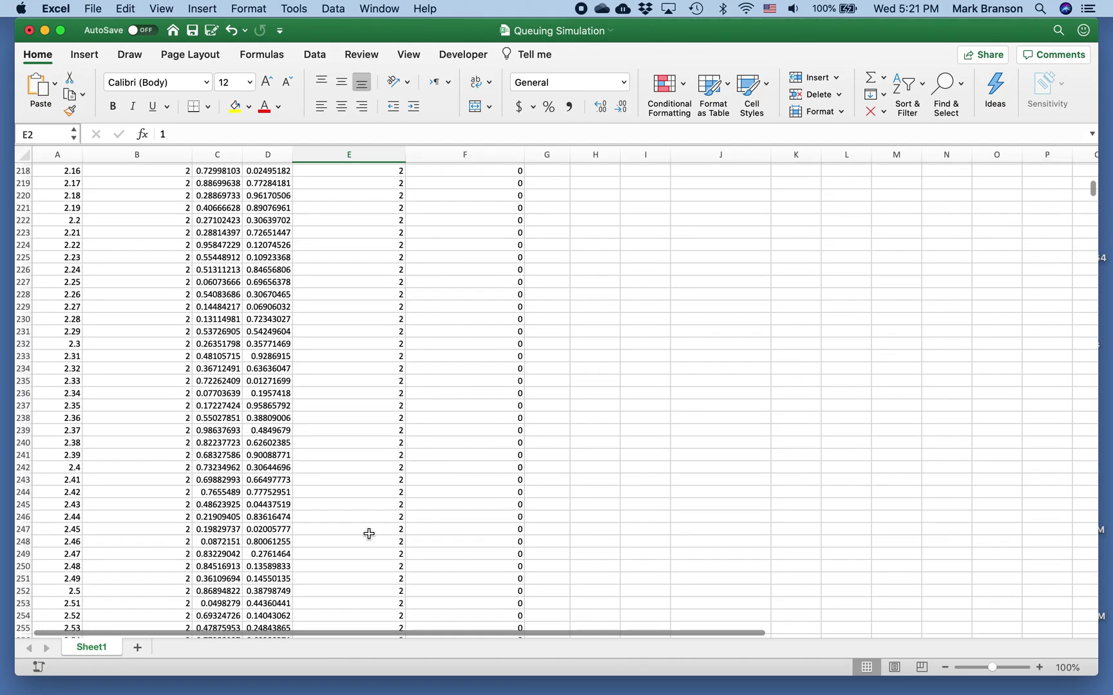
{"action": "scroll", "coordinate": [369, 534], "scroll_direction": "down", "scroll_amount": 20}
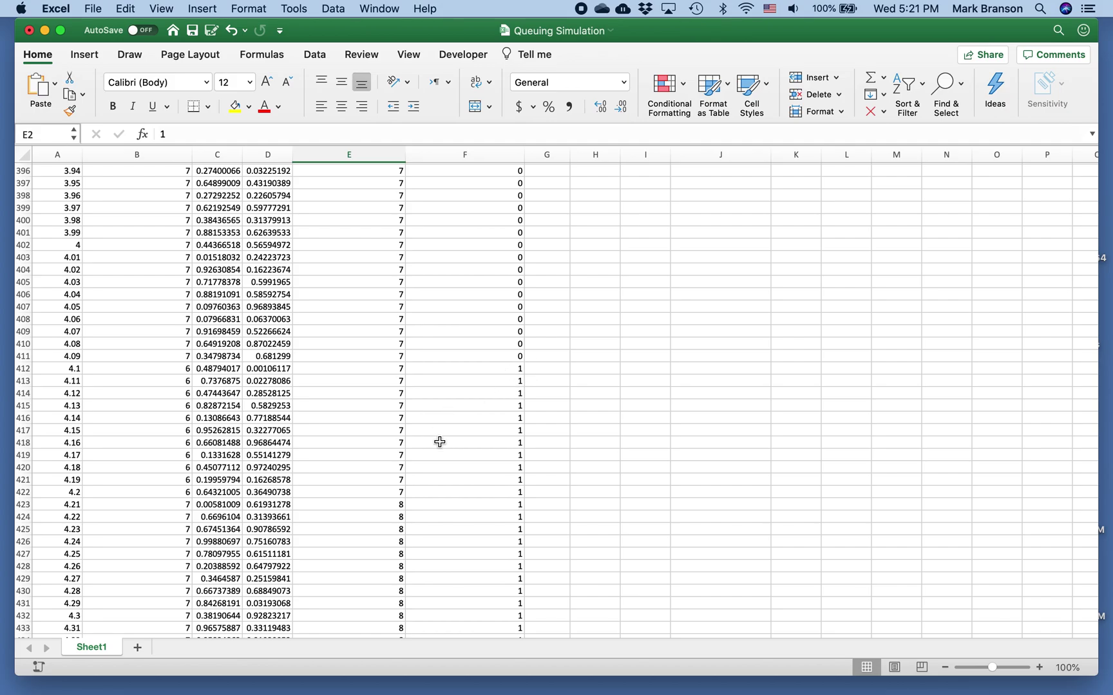
{"action": "scroll", "coordinate": [494, 453], "scroll_direction": "up", "scroll_amount": 20}
{"action": "scroll", "coordinate": [493, 454], "scroll_direction": "up", "scroll_amount": 20}
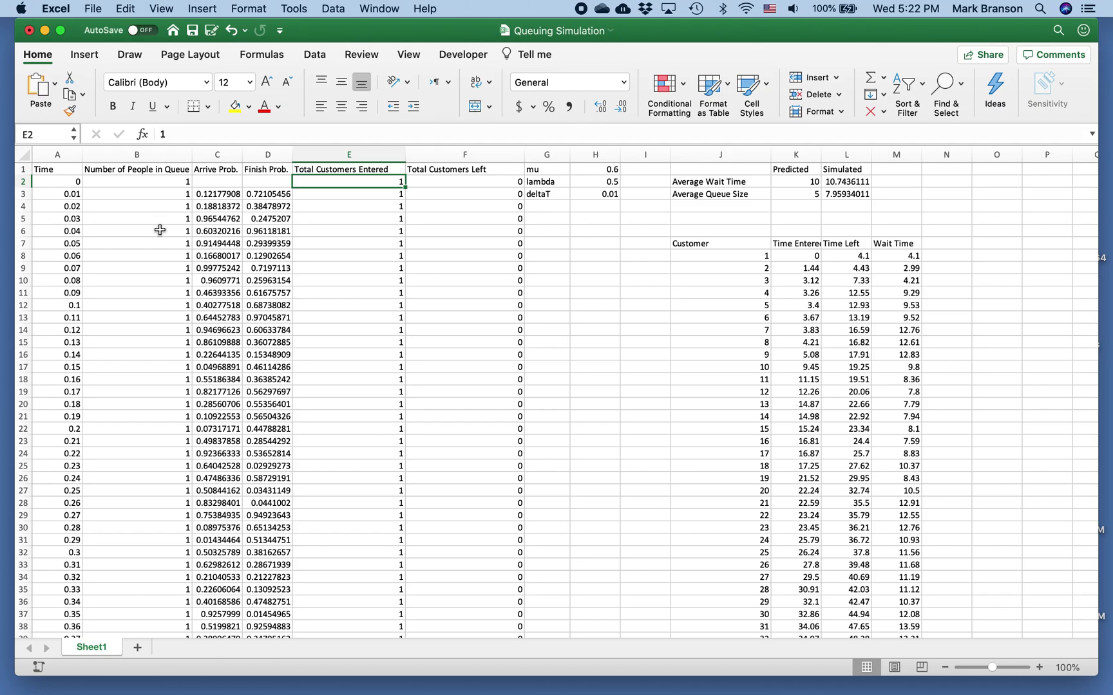
{"action": "scroll", "coordinate": [156, 622], "scroll_direction": "down", "scroll_amount": 5}
{"action": "scroll", "coordinate": [156, 625], "scroll_direction": "down", "scroll_amount": 20}
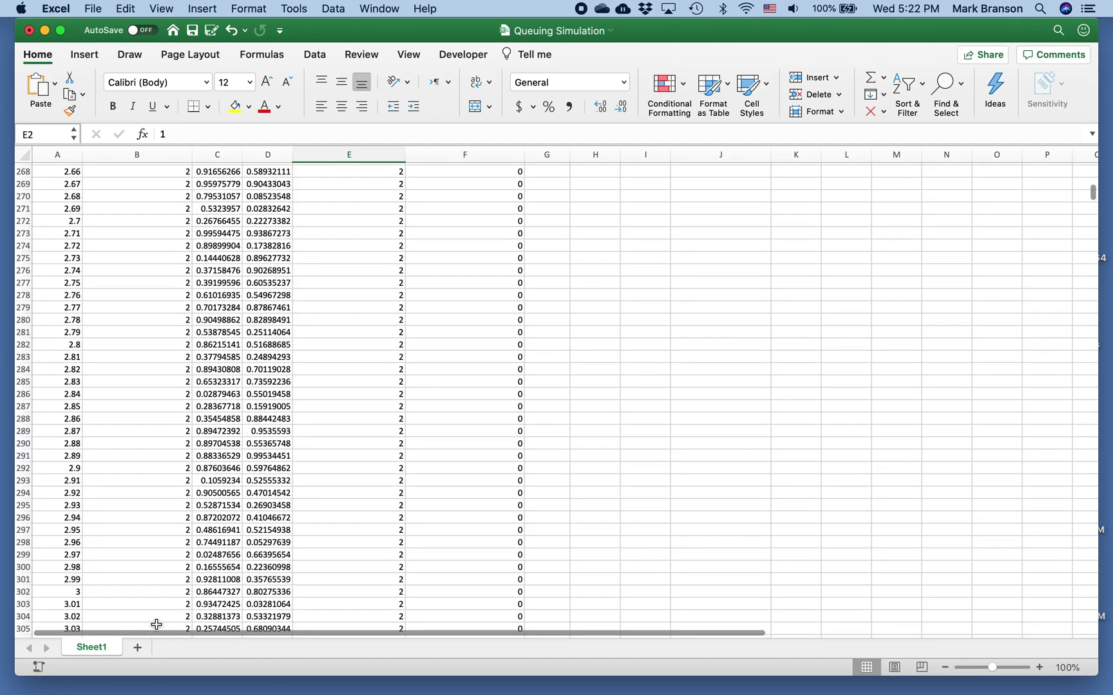
{"action": "scroll", "coordinate": [156, 624], "scroll_direction": "down", "scroll_amount": 20}
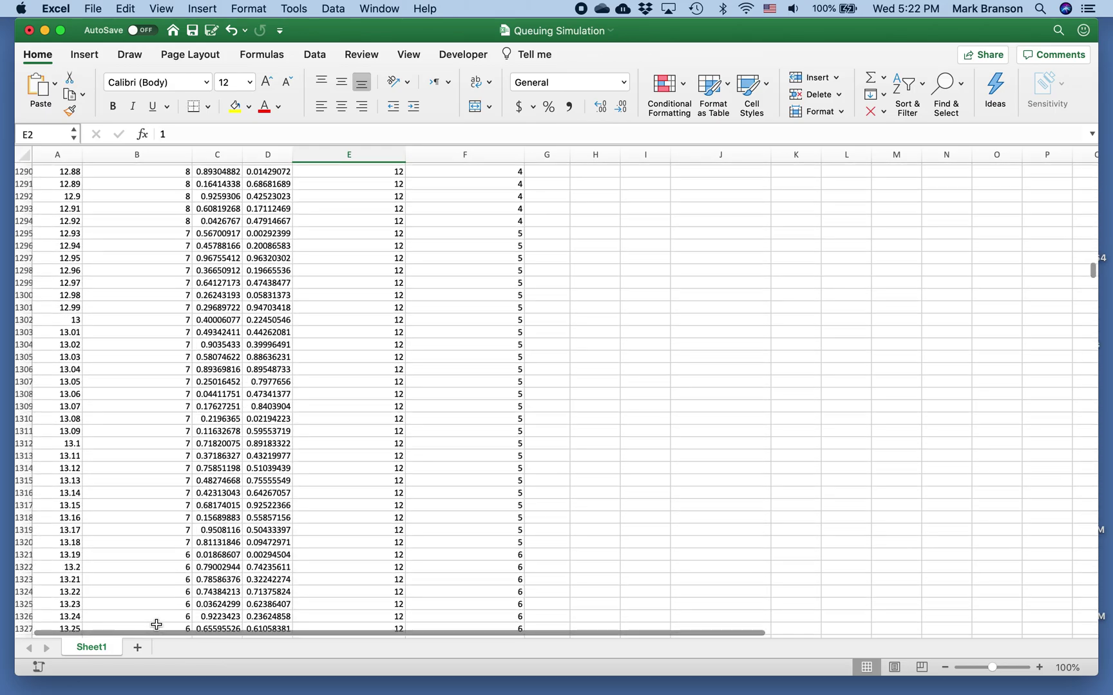
{"action": "scroll", "coordinate": [155, 624], "scroll_direction": "down", "scroll_amount": 5}
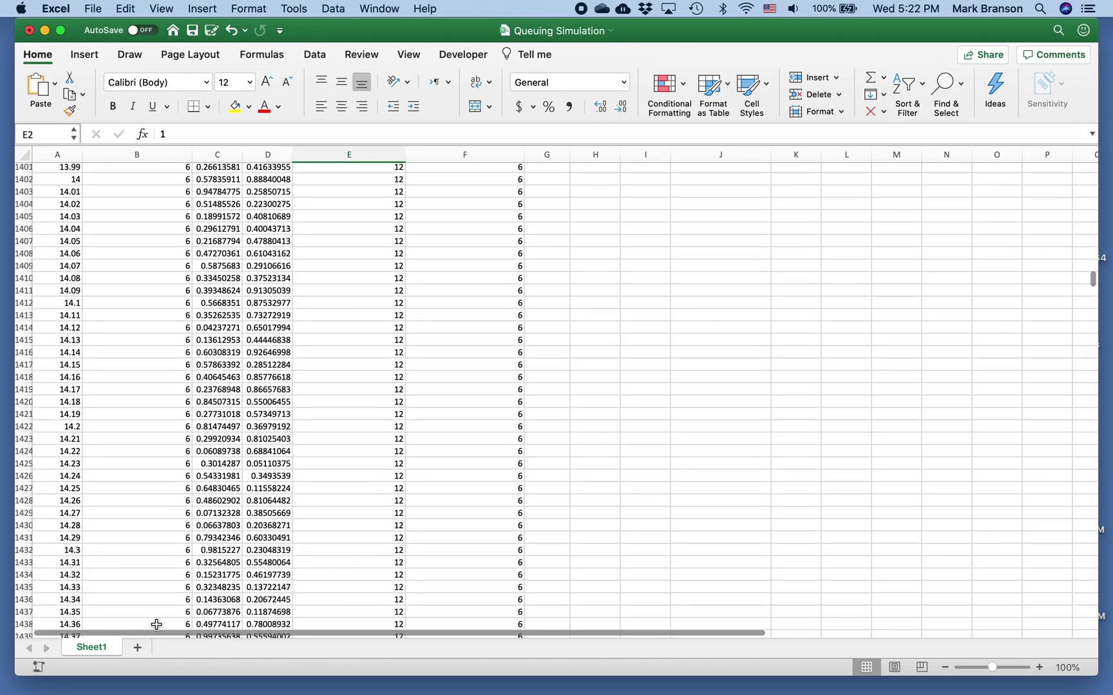
{"action": "scroll", "coordinate": [156, 625], "scroll_direction": "up", "scroll_amount": 10}
{"action": "scroll", "coordinate": [156, 624], "scroll_direction": "up", "scroll_amount": 20}
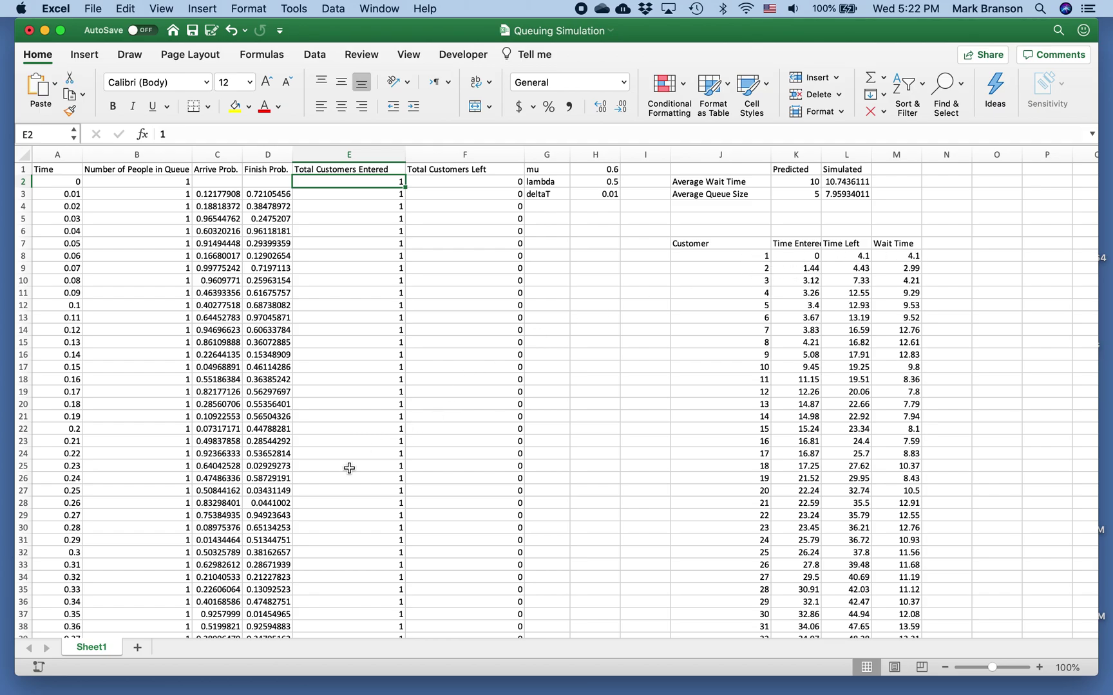
{"action": "scroll", "coordinate": [348, 469], "scroll_direction": "down", "scroll_amount": 9}
{"action": "scroll", "coordinate": [348, 469], "scroll_direction": "down", "scroll_amount": 20}
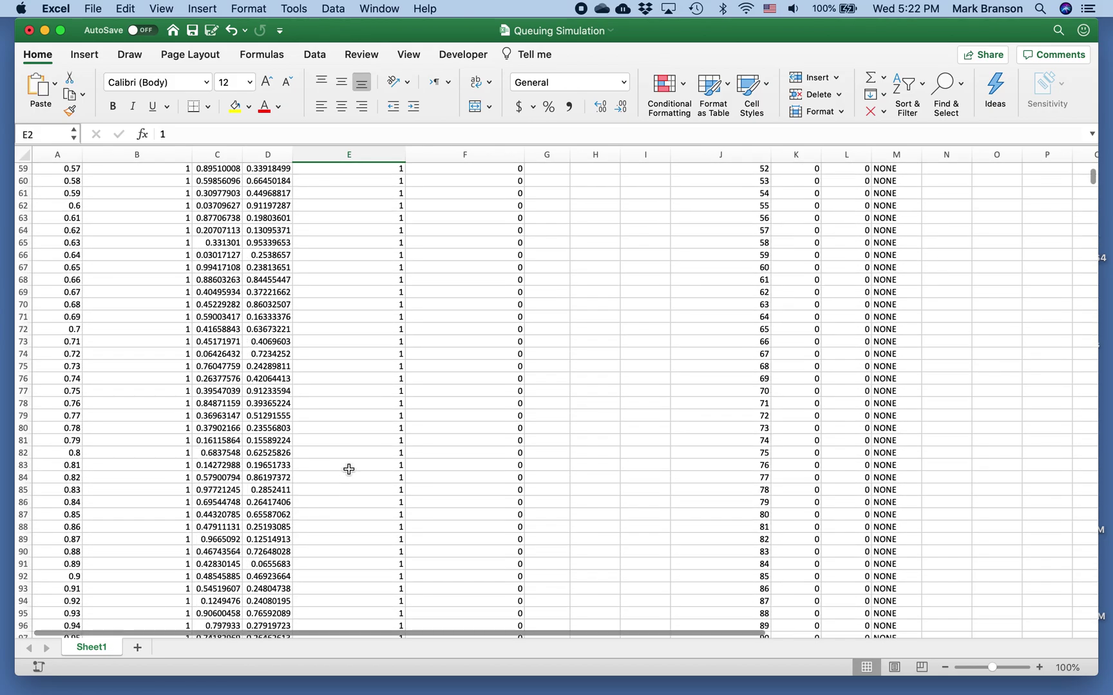
{"action": "scroll", "coordinate": [348, 469], "scroll_direction": "down", "scroll_amount": 5}
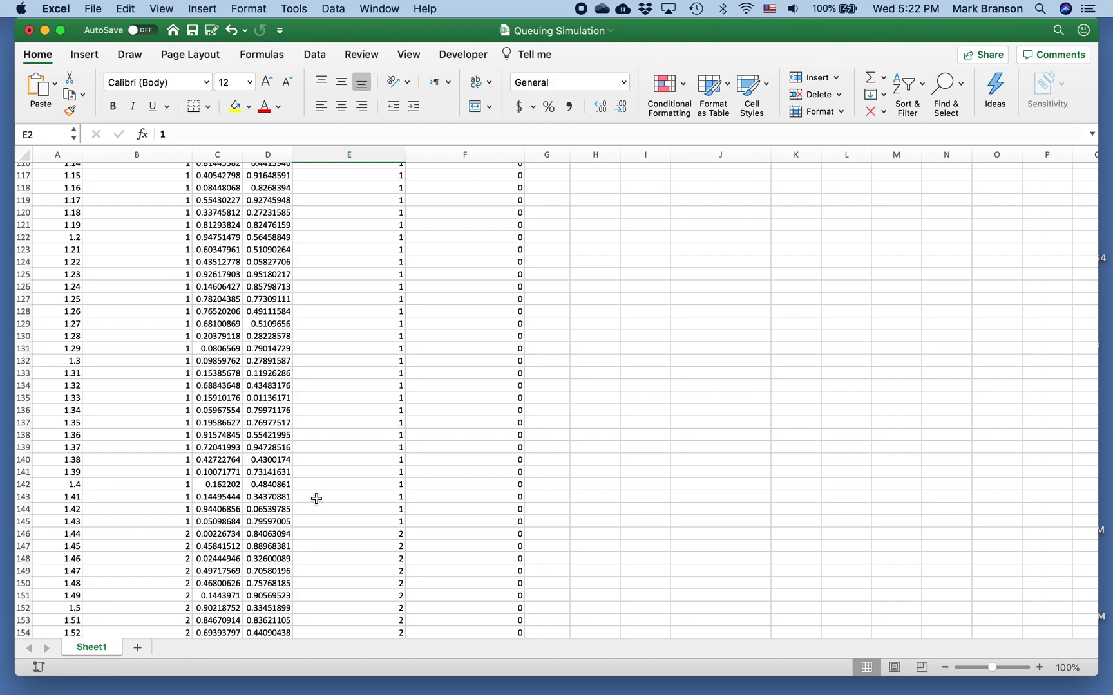
{"action": "scroll", "coordinate": [316, 499], "scroll_direction": "up", "scroll_amount": 20}
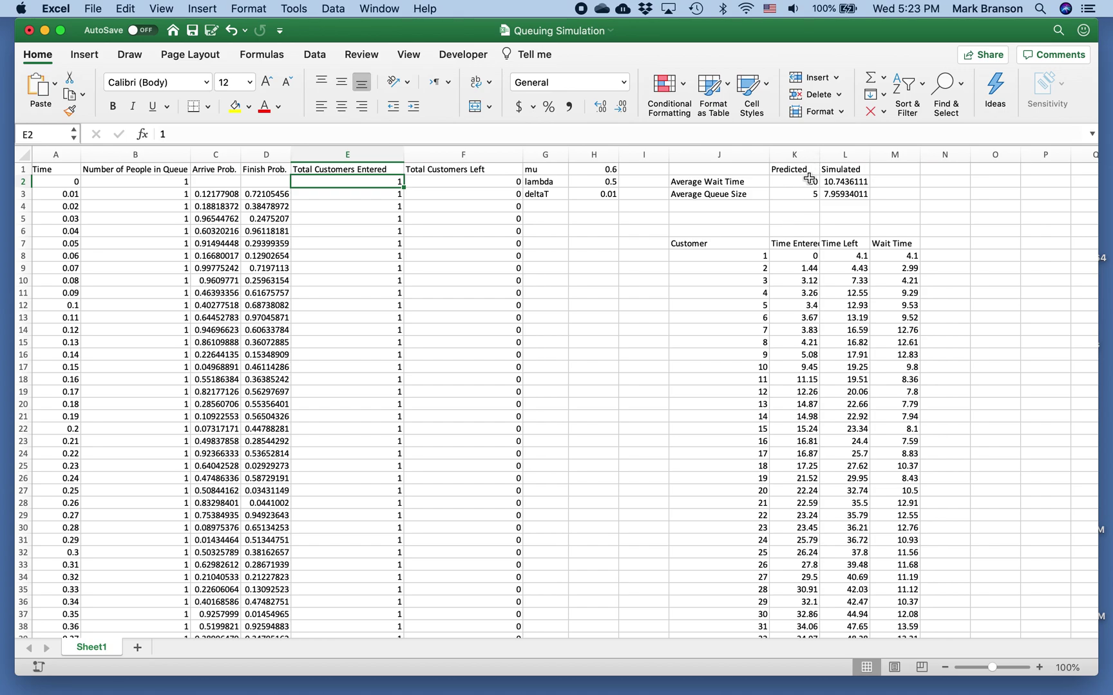
Re-commit K2's =1/(H1-H2) formula to recalculate: simulated wait 12.972963, queue size 9.13231128.
{"action": "left_click", "coordinate": [809, 178]}
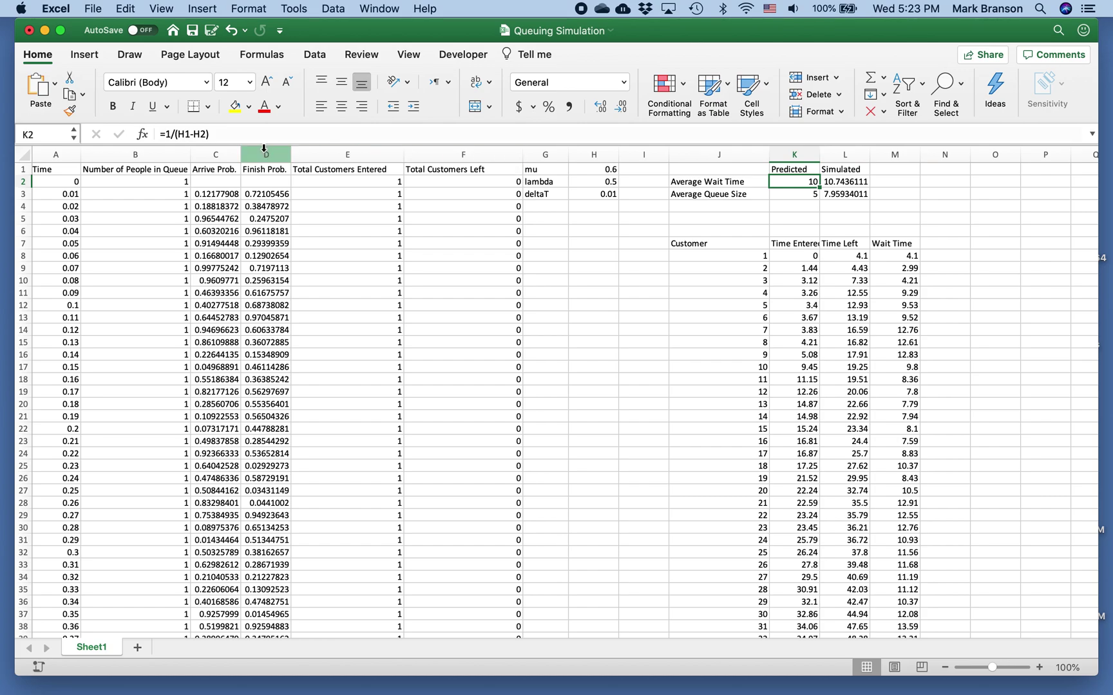
{"action": "left_click", "coordinate": [216, 134]}
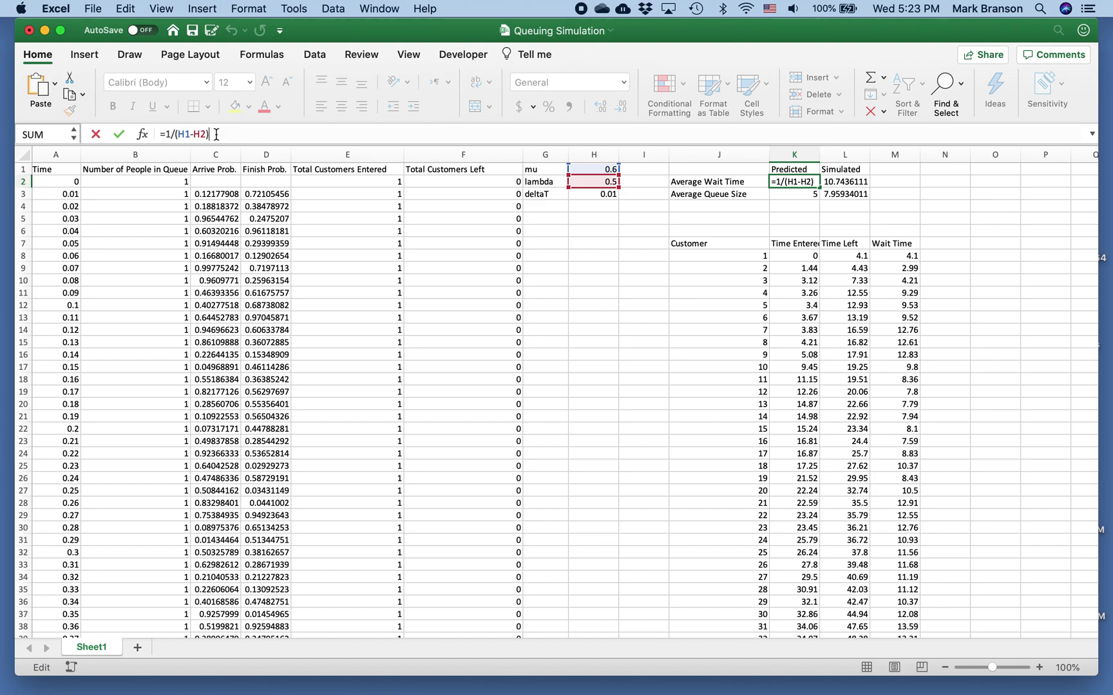
{"action": "key", "text": "Return"}
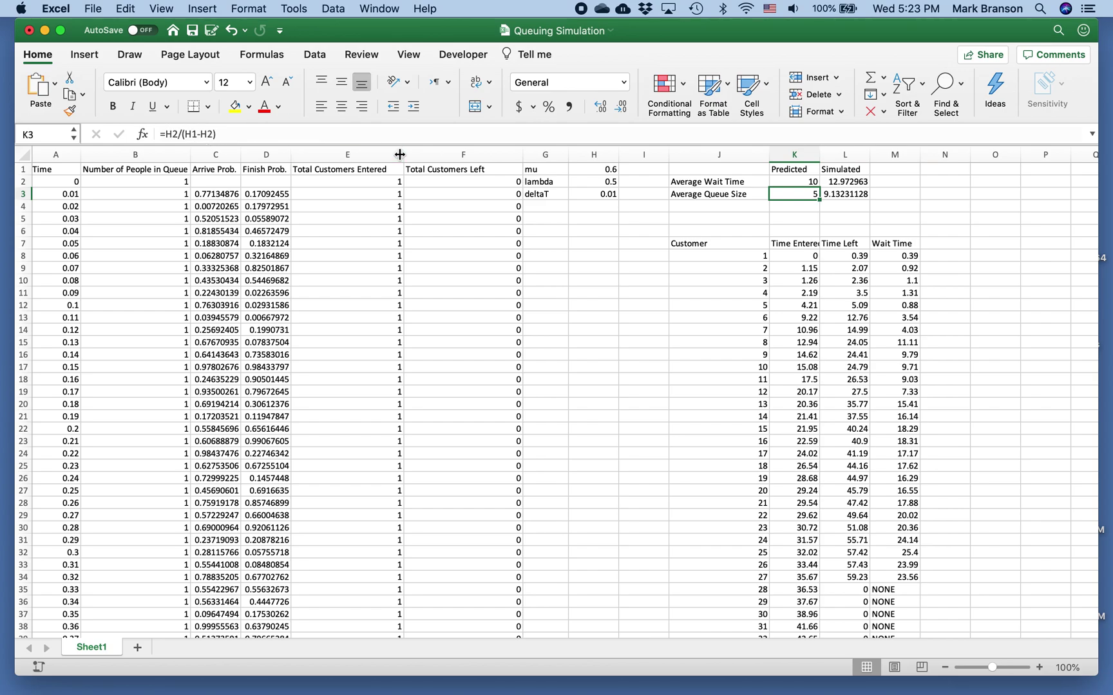
{"action": "key", "text": "Return"}
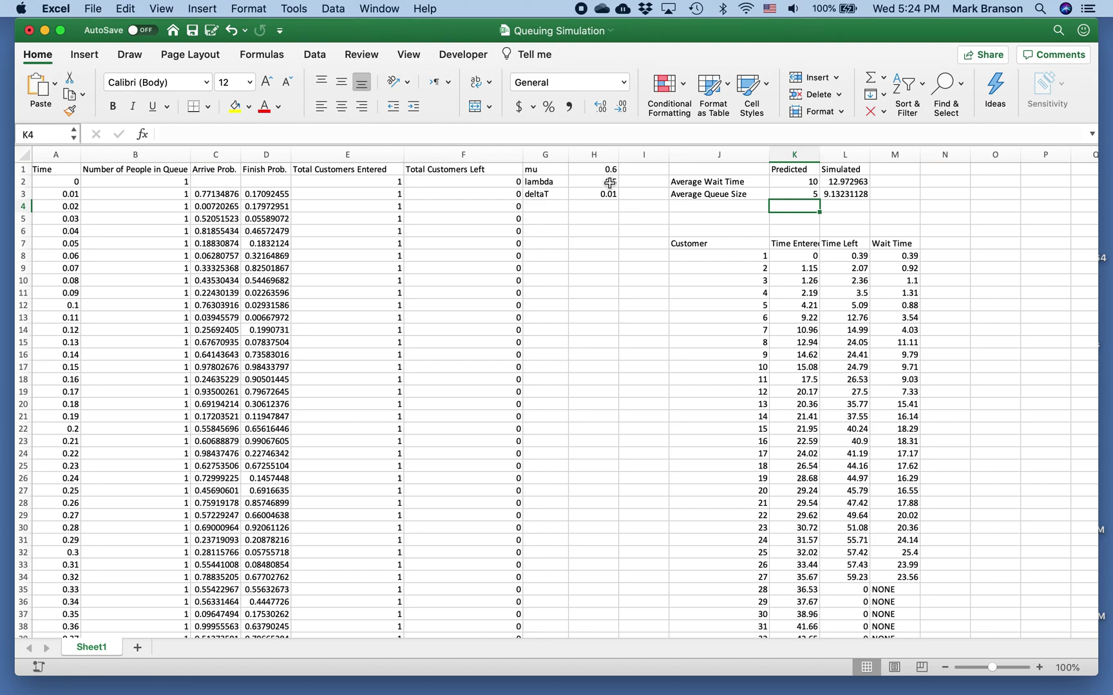
Enter lambda 0.55 in H2, raising predicted wait to 20 and queue size to 11.
{"action": "left_click", "coordinate": [609, 181]}
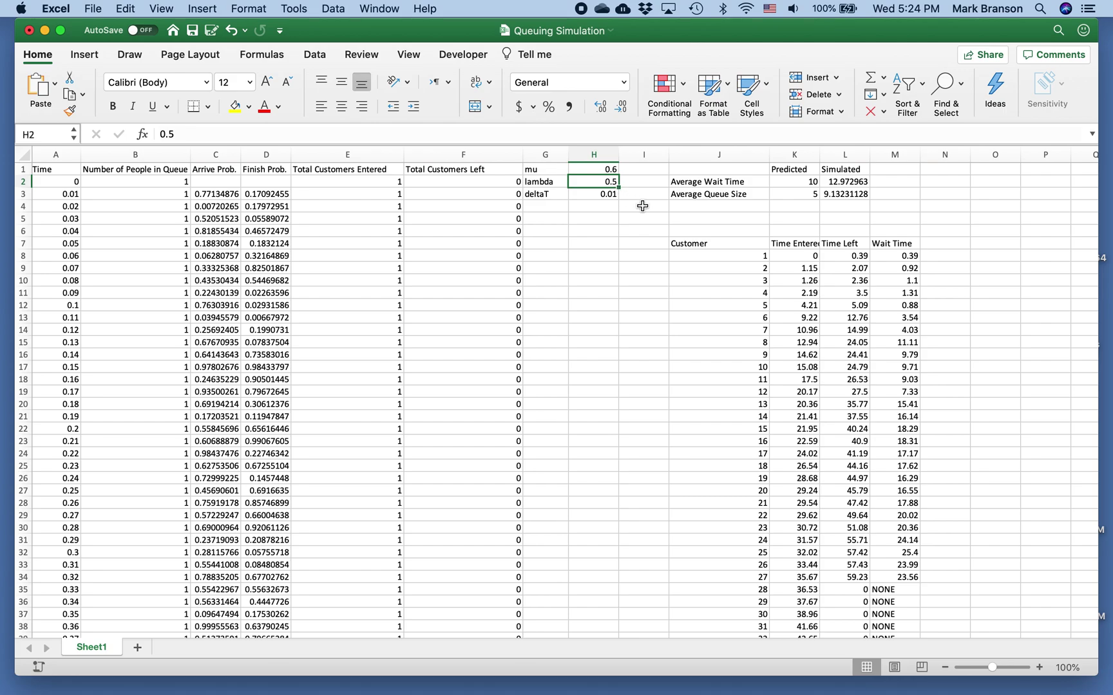
{"action": "type", "text": "0."}
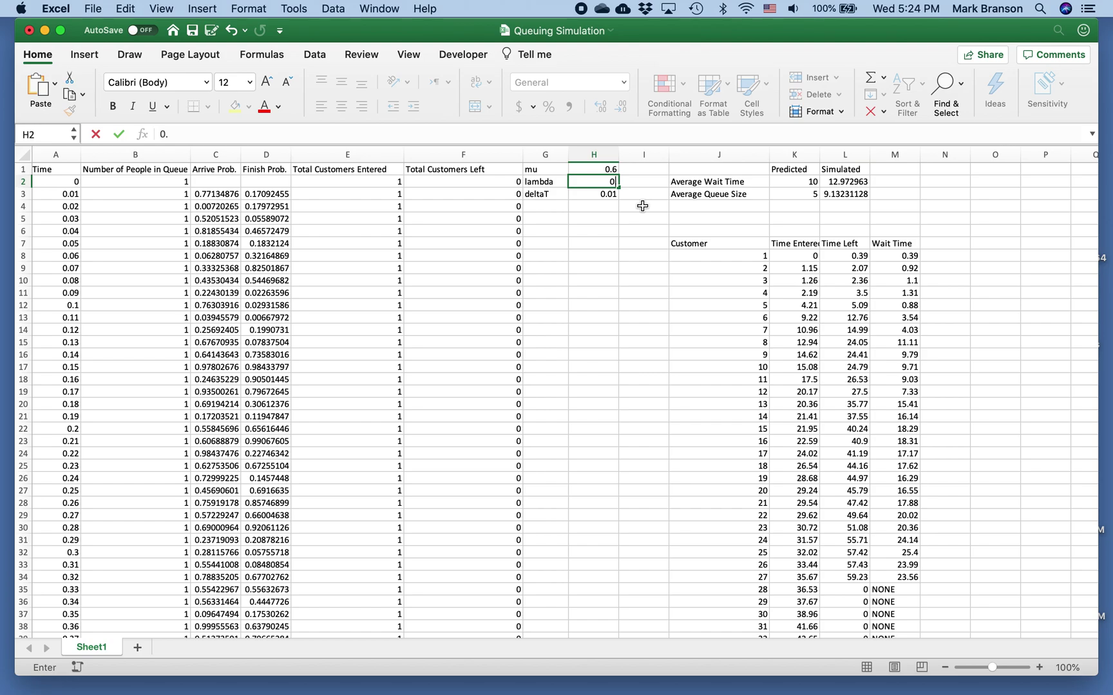
{"action": "type", "text": "55"}
{"action": "key", "text": "Return"}
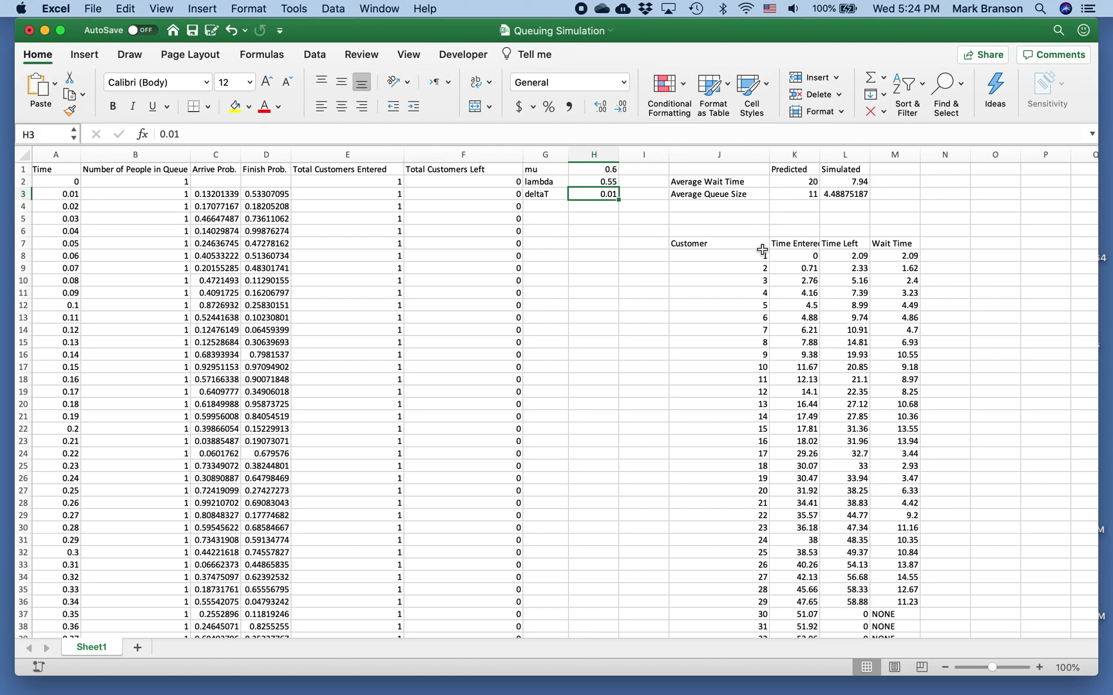
Change lambda in H2 to 0.4.
{"action": "left_click", "coordinate": [609, 182]}
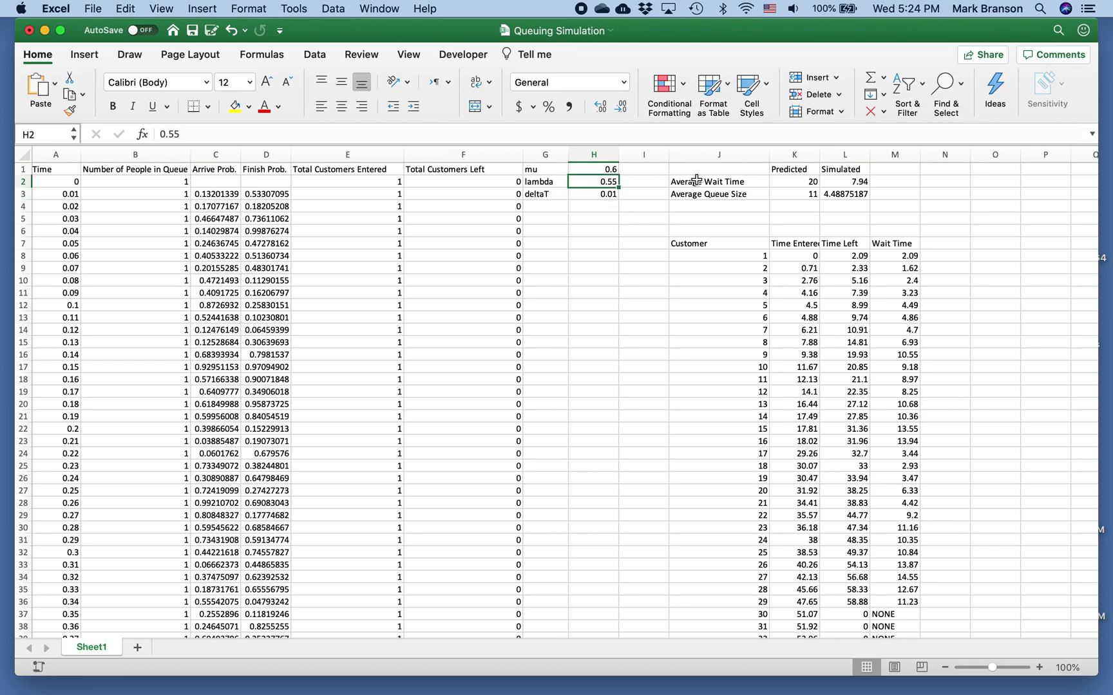
{"action": "type", "text": "0.4"}
{"action": "key", "text": "Return"}
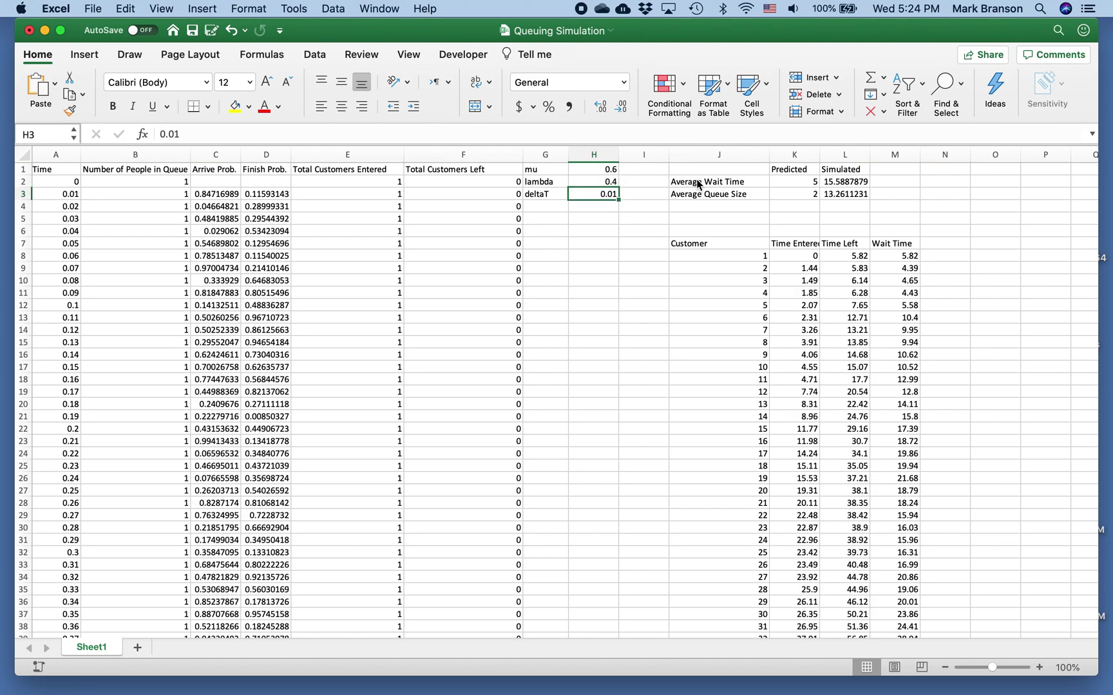
Change lambda in H2 to 0.3, dropping predicted wait to 3.33333333 and queue size to 1.
{"action": "left_click", "coordinate": [612, 181]}
{"action": "type", "text": "0.3"}
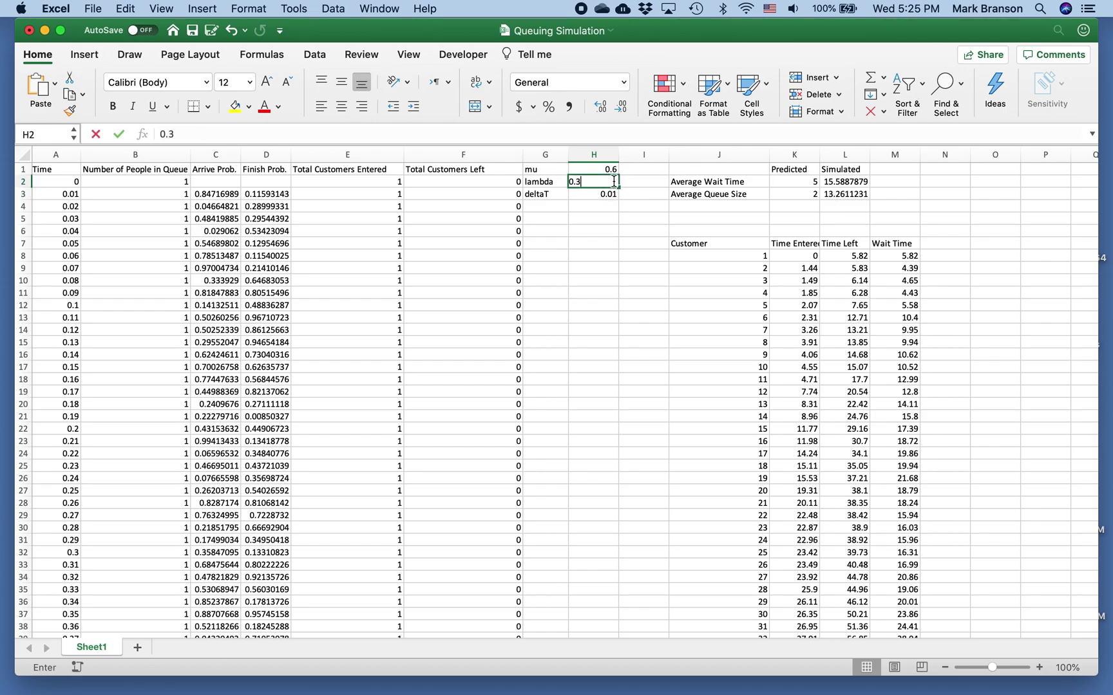
{"action": "key", "text": "Return"}
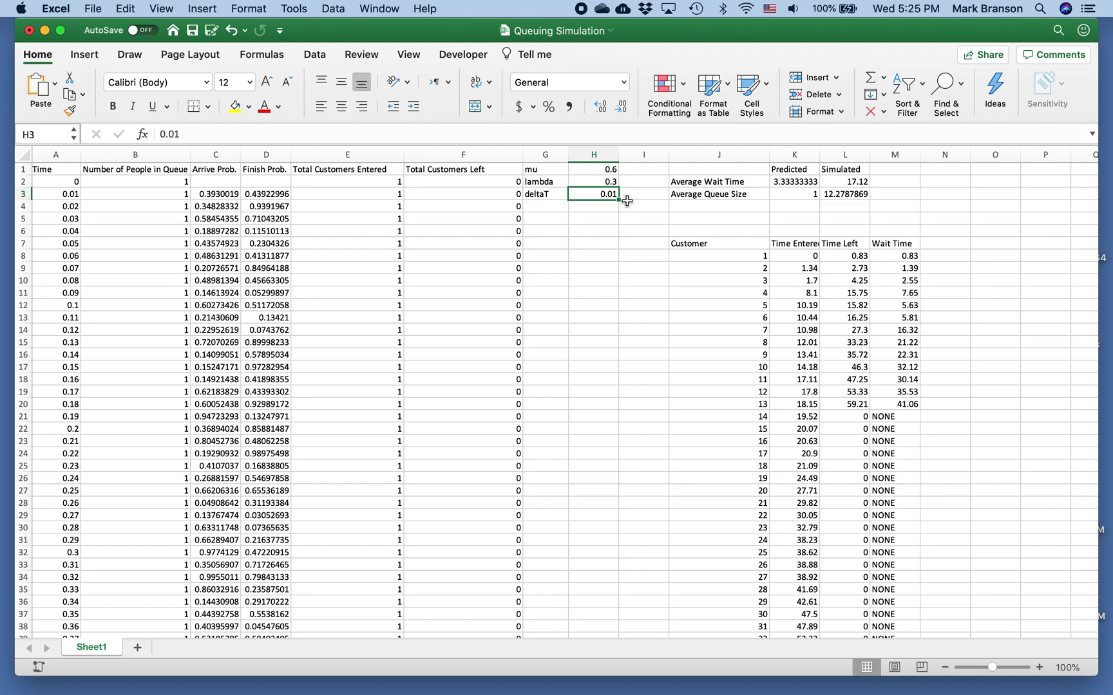